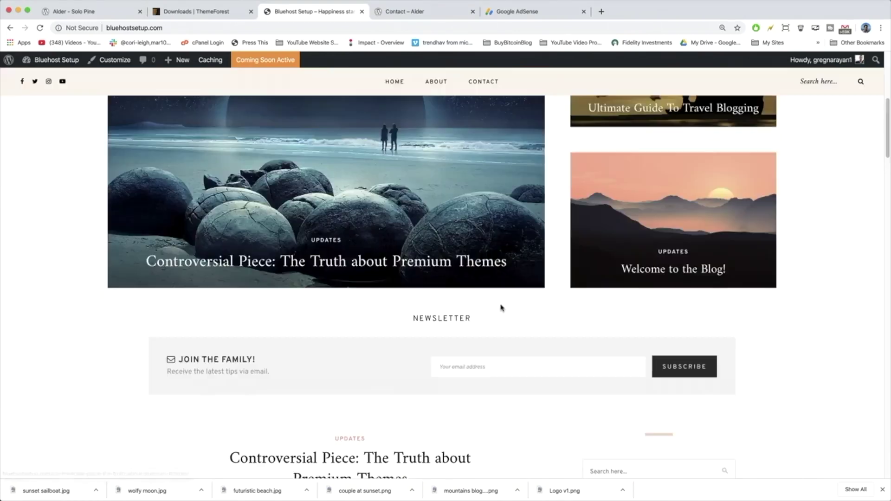
pyautogui.scroll(-20, 501, 314)
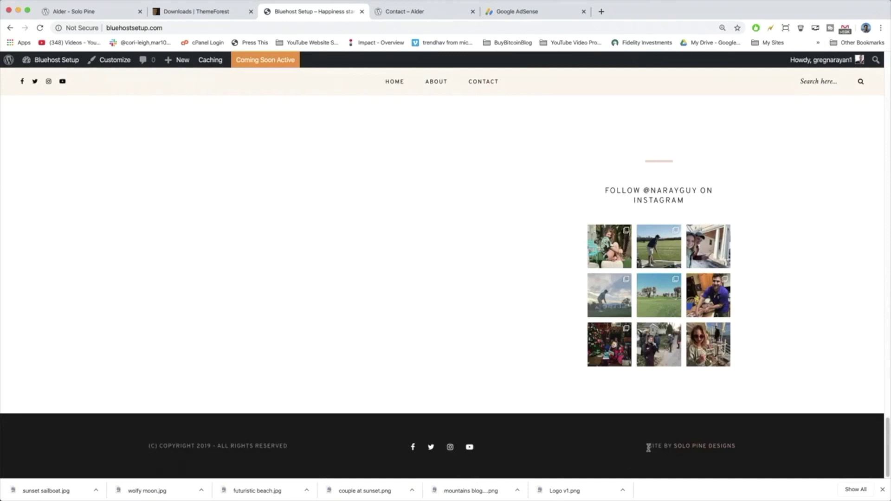
# Step: Scroll down to the homepage footer and inspect the 'Site by Solo Pine Designs' credit
pyautogui.moveTo(649, 446); pyautogui.dragTo(756, 449)
pyautogui.click(757, 450)
# Step: Open the Customizer's Footer Settings and inspect the left copyright and right credit texts
pyautogui.click(111, 65)
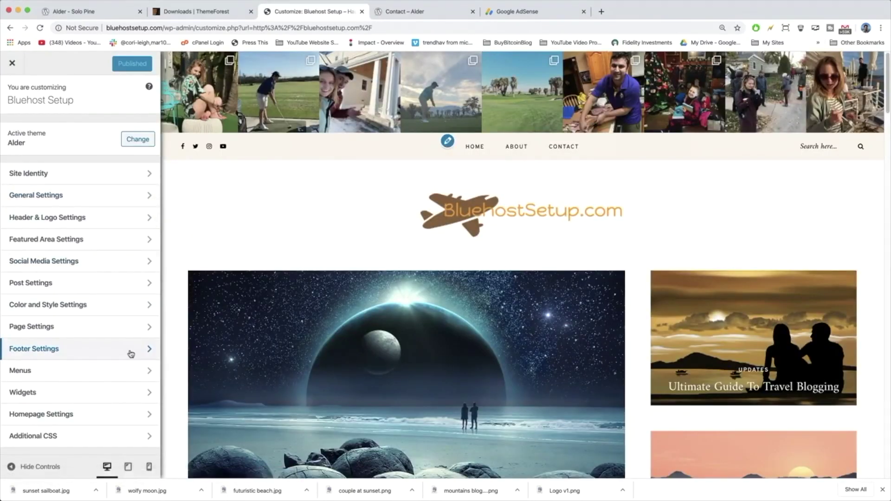
pyautogui.click(131, 354)
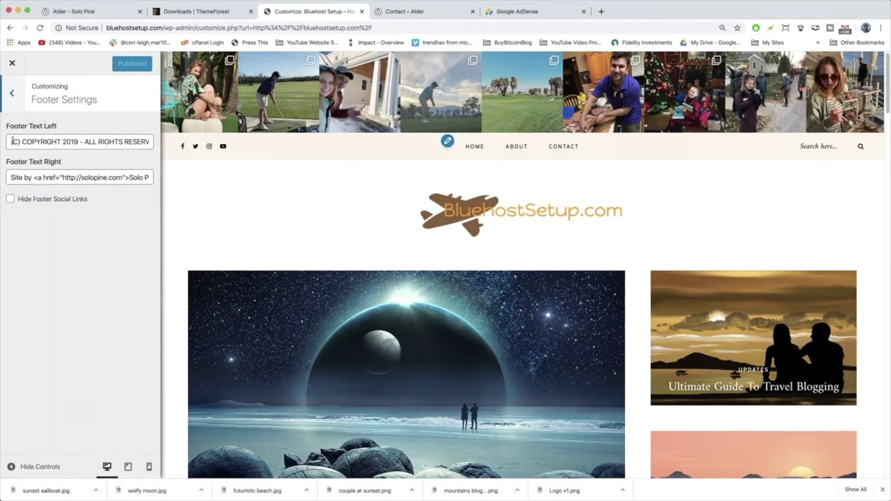
pyautogui.moveTo(10, 141); pyautogui.dragTo(152, 141)
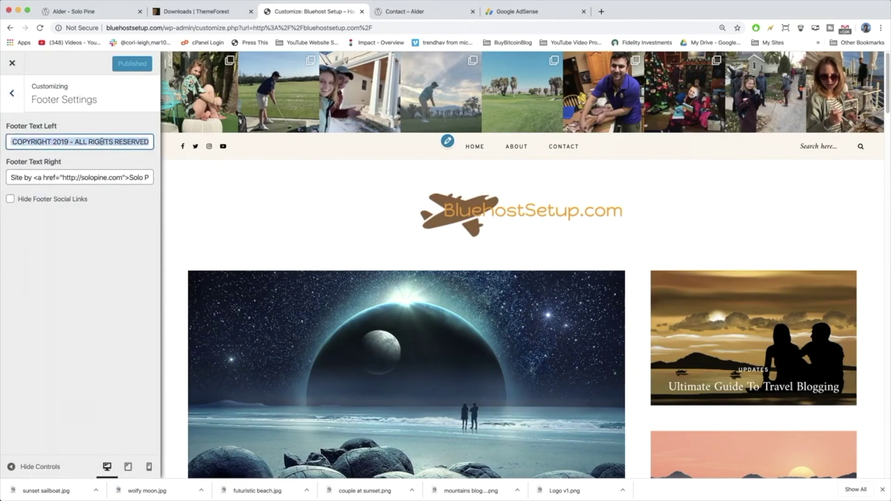
pyautogui.doubleClick(56, 142)
pyautogui.click(130, 142)
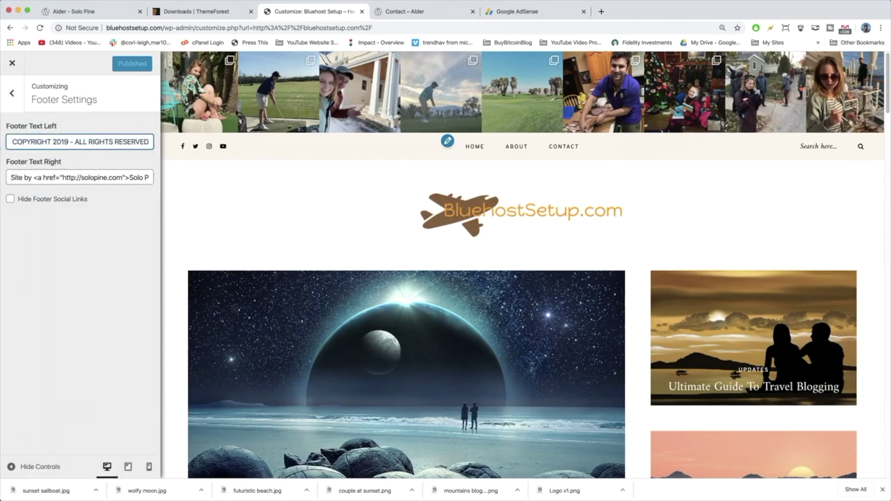
pyautogui.moveTo(9, 180); pyautogui.dragTo(159, 185)
# Step: Replace 2019 with 2020 in the Footer Text Left copyright line
pyautogui.click(32, 146)
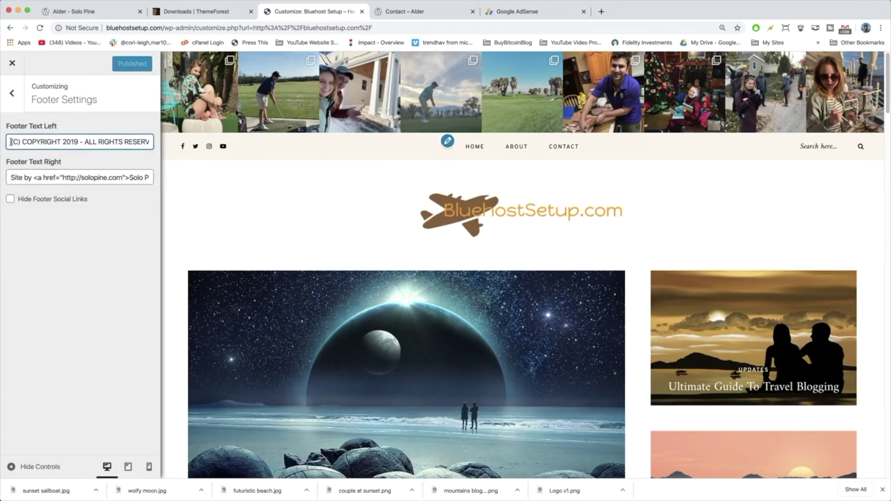
pyautogui.moveTo(10, 142); pyautogui.dragTo(150, 142)
pyautogui.click(135, 142)
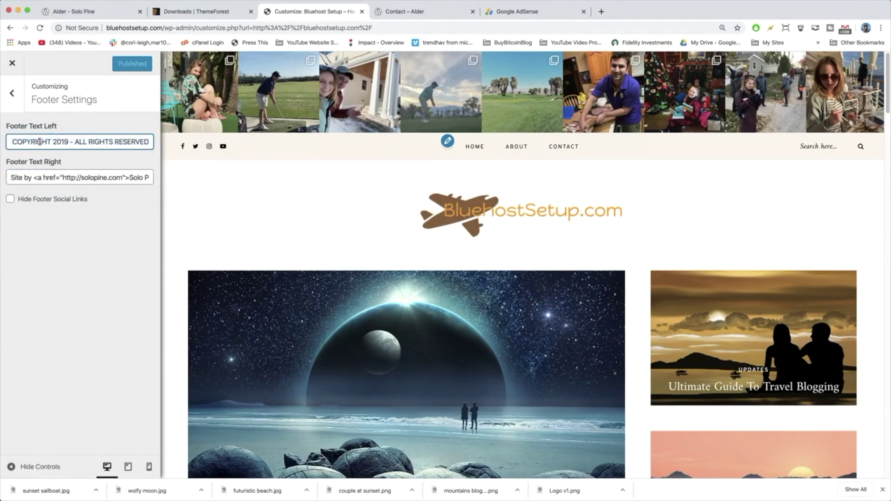
pyautogui.doubleClick(55, 142)
pyautogui.write('2020')
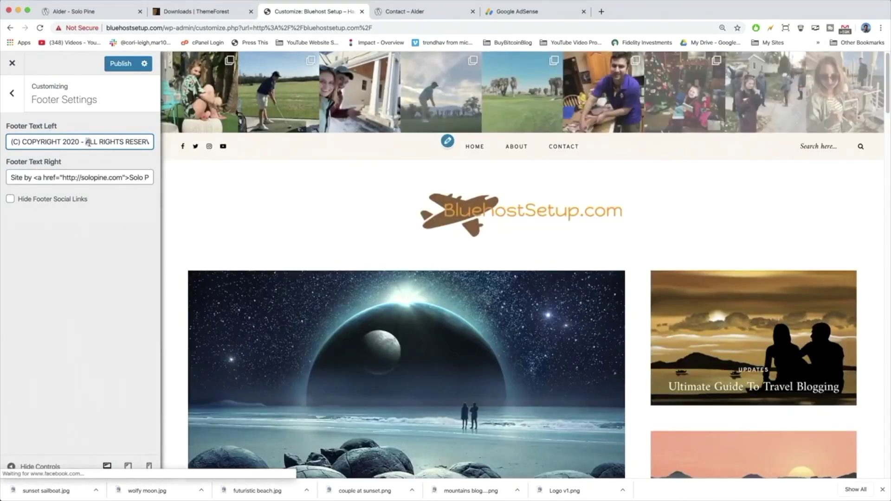
pyautogui.moveTo(85, 142); pyautogui.dragTo(147, 148)
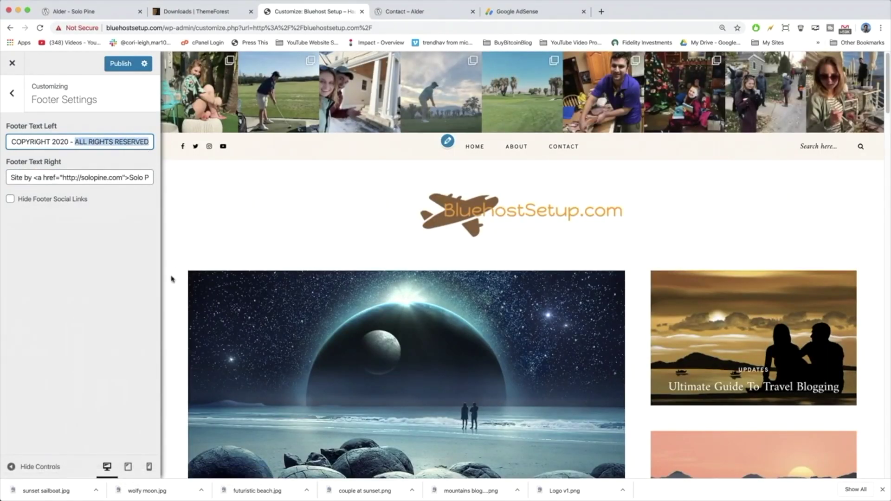
# Step: Scroll to Footer Text Right and inspect the Solo Pine Designs credit markup
pyautogui.scroll(-6, 251, 292)
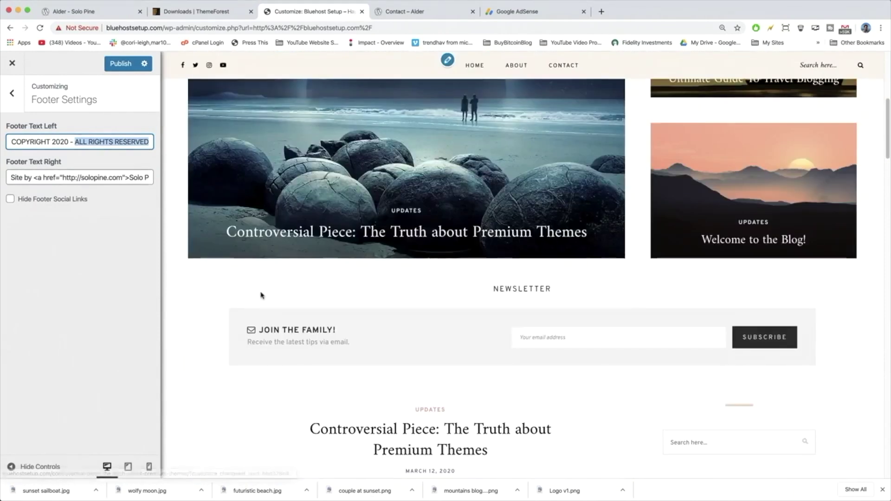
pyautogui.scroll(-15, 261, 295)
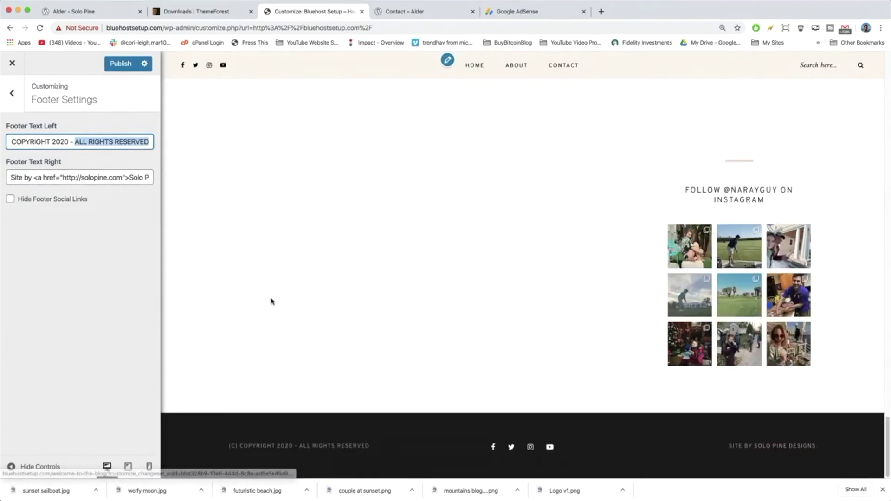
pyautogui.click(20, 177)
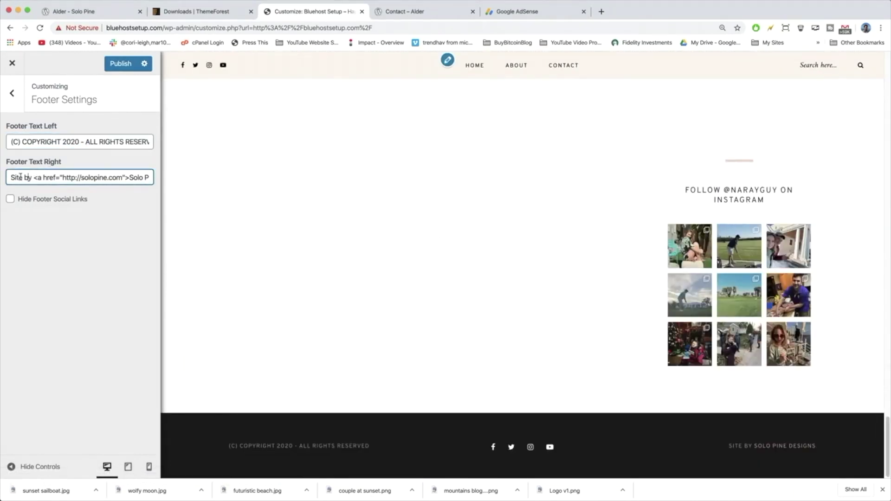
pyautogui.moveTo(15, 178); pyautogui.dragTo(145, 179)
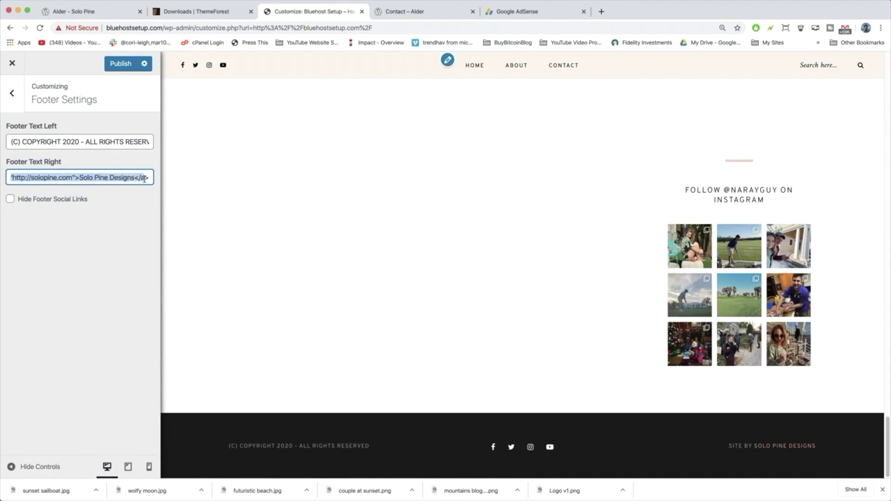
pyautogui.click(148, 179)
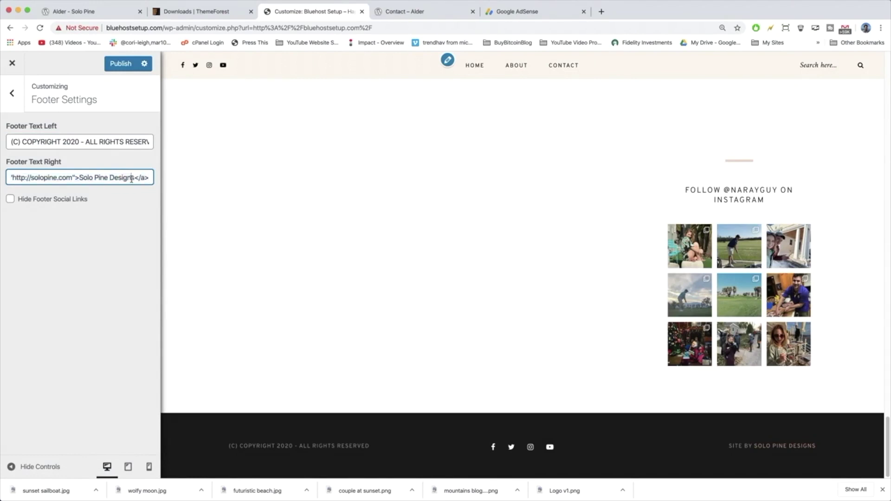
pyautogui.moveTo(135, 178); pyautogui.dragTo(88, 178)
pyautogui.click(115, 179)
pyautogui.moveTo(148, 179); pyautogui.dragTo(10, 179)
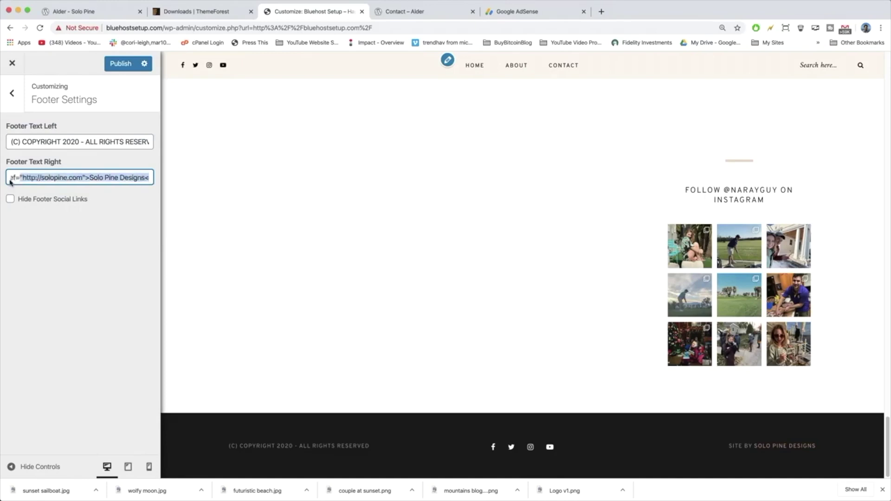
pyautogui.click(8, 178)
# Step: Change 'by' to 'created with' and 'Designs' to 'Themes' in the right footer credit
pyautogui.doubleClick(27, 177)
pyautogui.write('created wit')
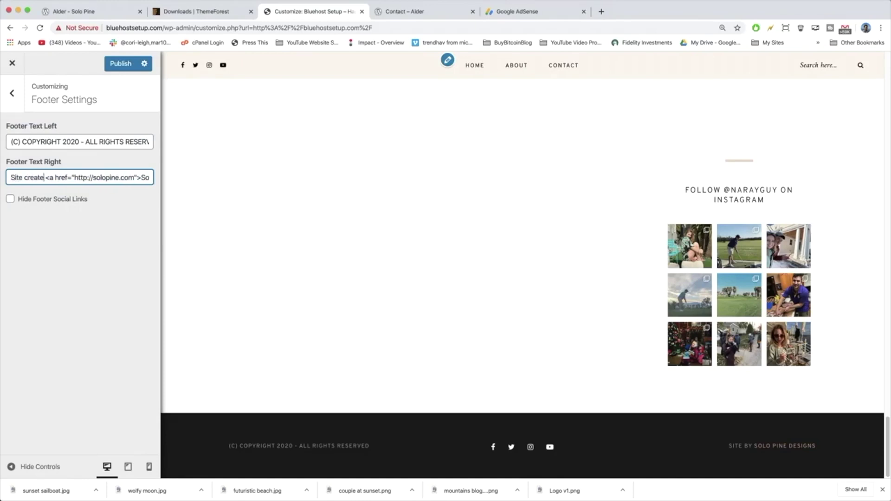
pyautogui.write('h')
pyautogui.press('End')
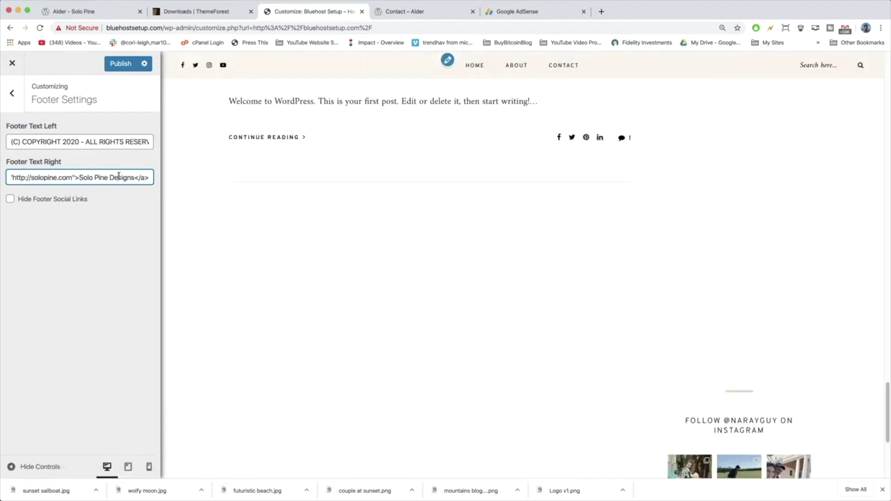
pyautogui.doubleClick(123, 177)
pyautogui.write('Themes')
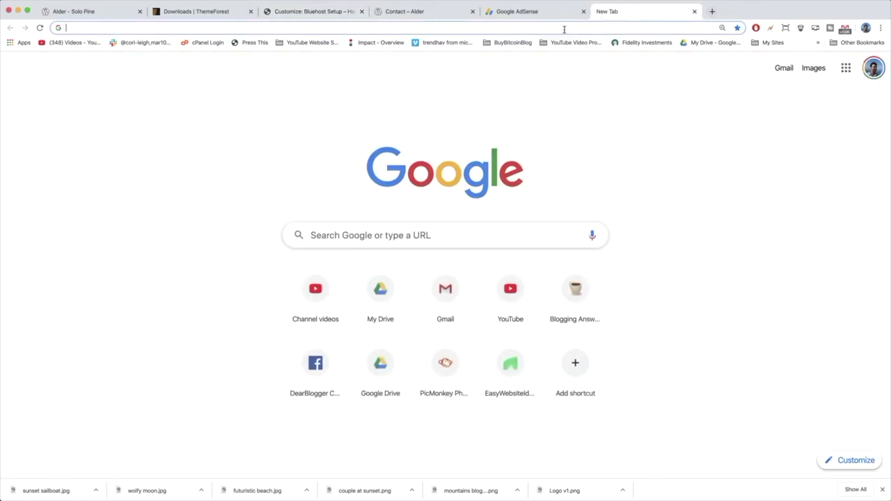
# Step: Search Google for 'theme forest affiliate panel' and check the Affiliate Program Terms result
pyautogui.write('theme forest a')
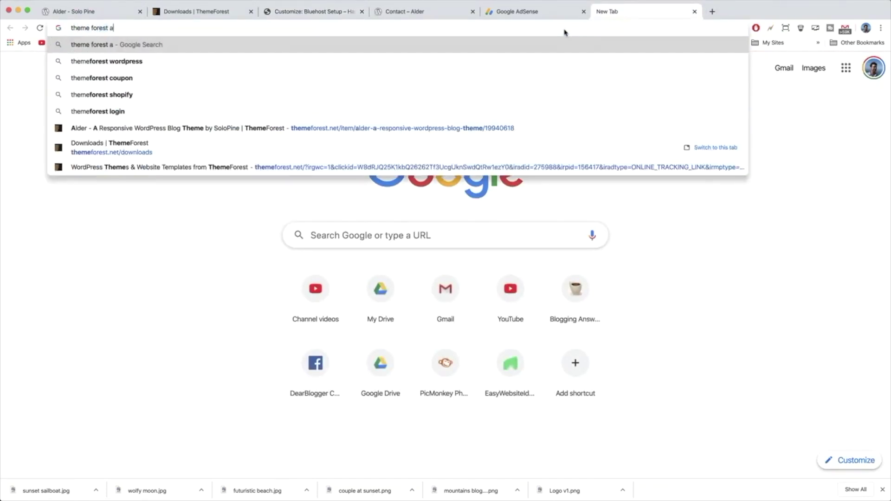
pyautogui.write('ffiliate panel')
pyautogui.press('Return')
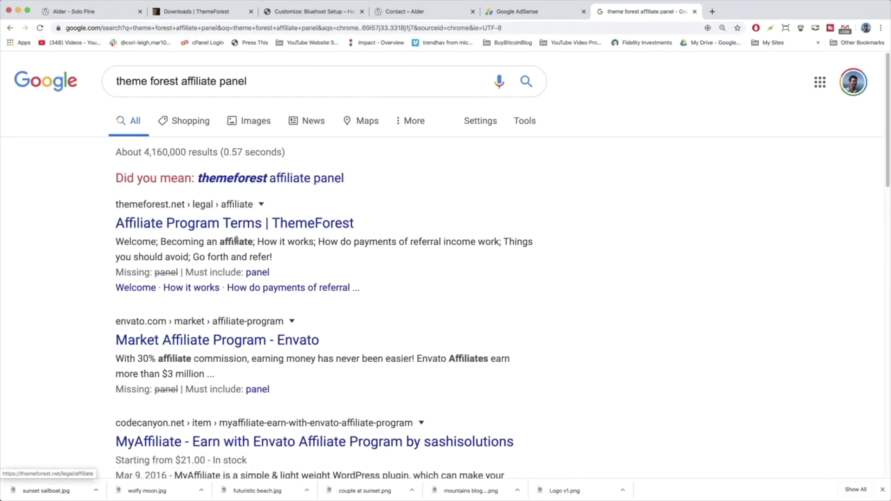
pyautogui.click(200, 225)
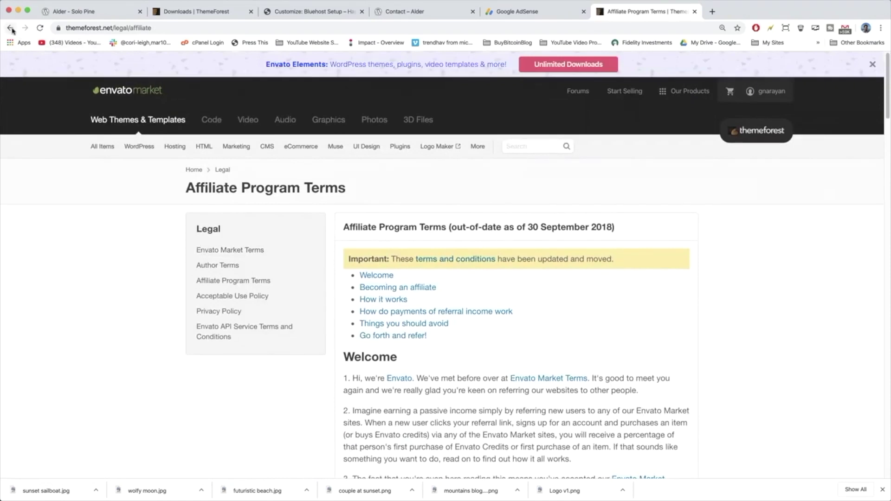
pyautogui.click(10, 29)
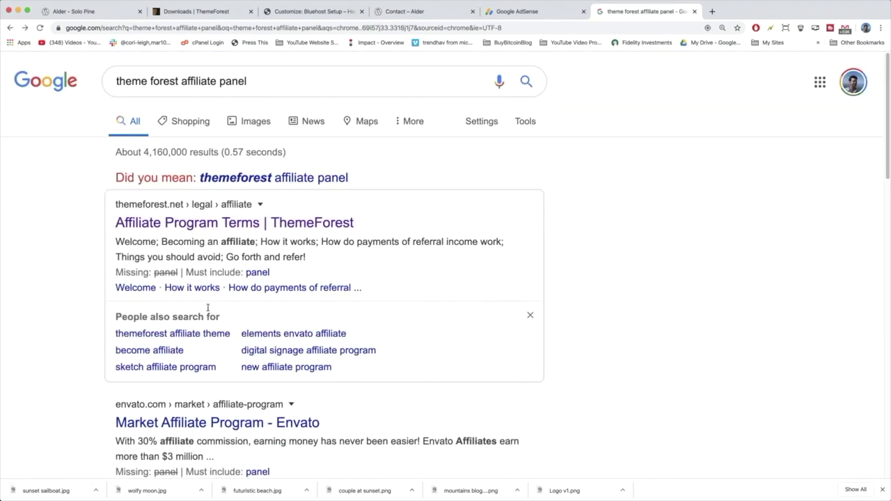
# Step: Go from Envato's Market Affiliate Program page via 'Become an affiliate now' to the Impact dashboard
pyautogui.click(236, 424)
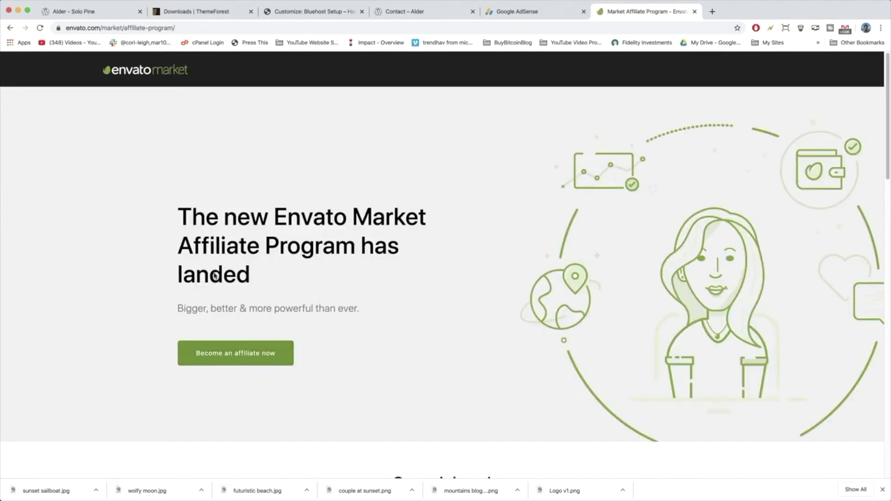
pyautogui.click(240, 356)
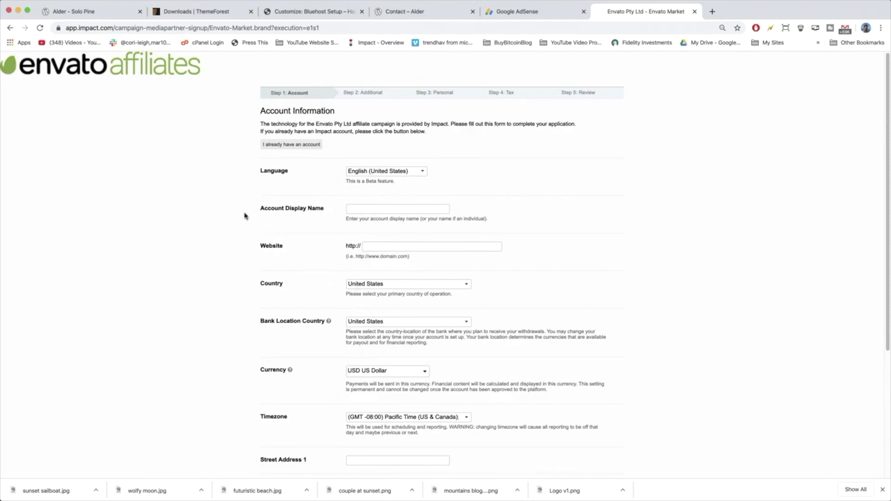
pyautogui.scroll(-1, 245, 215)
pyautogui.scroll(1, 116, 147)
pyautogui.scroll(-5, 190, 135)
pyautogui.scroll(5, 189, 135)
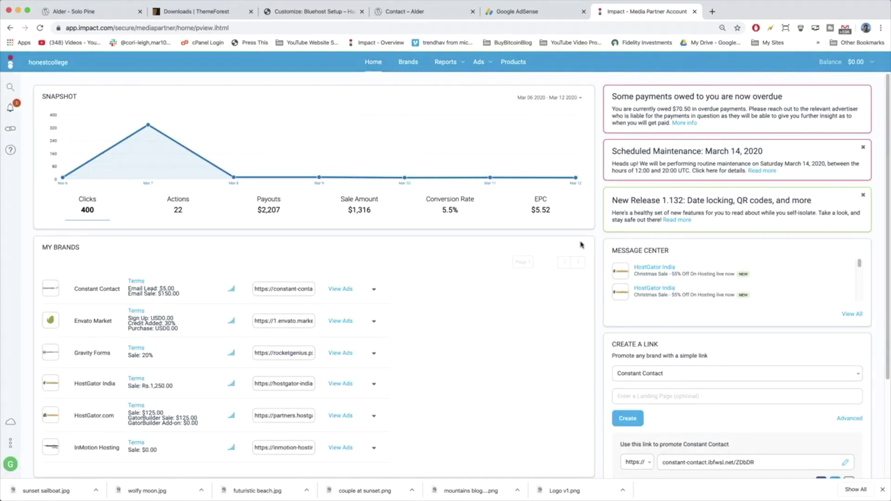
# Step: Choose Envato Market as the brand in Impact's Create a Link builder
pyautogui.scroll(-2, 580, 255)
pyautogui.click(665, 288)
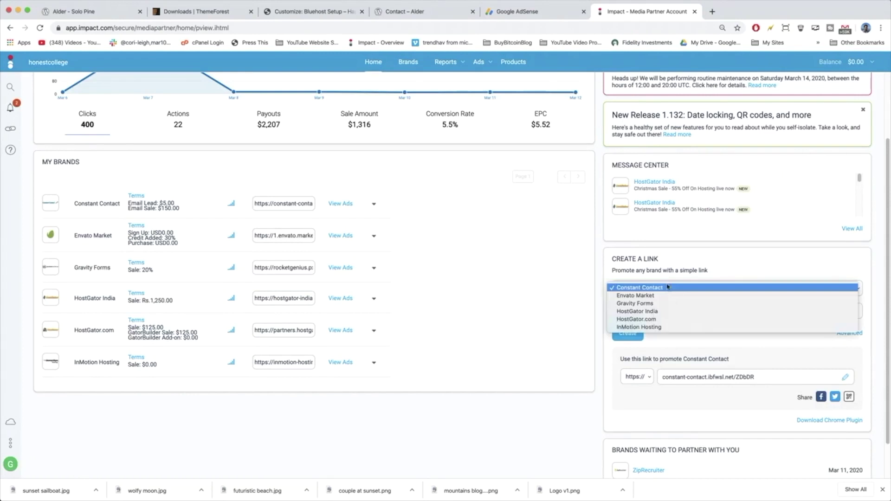
pyautogui.click(666, 296)
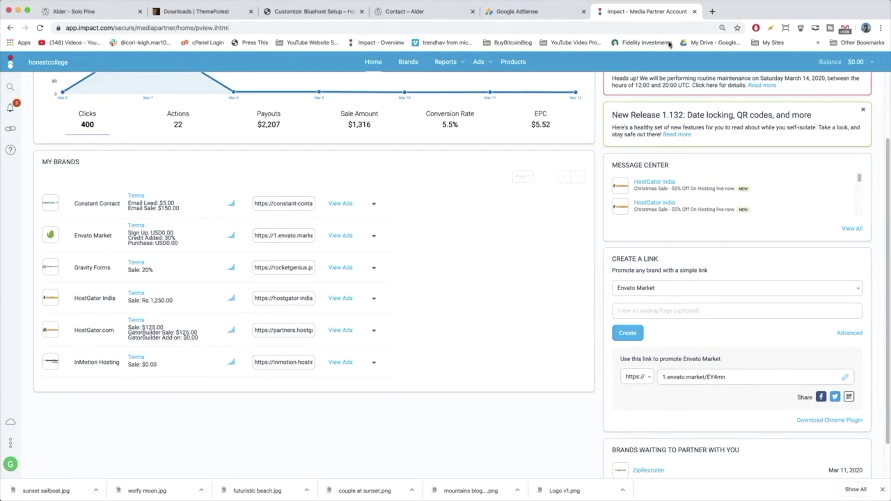
# Step: Search Google for 'solo pine envate market' in a new tab and open SoloPine's ThemeForest profile
pyautogui.click(713, 11)
pyautogui.write('so')
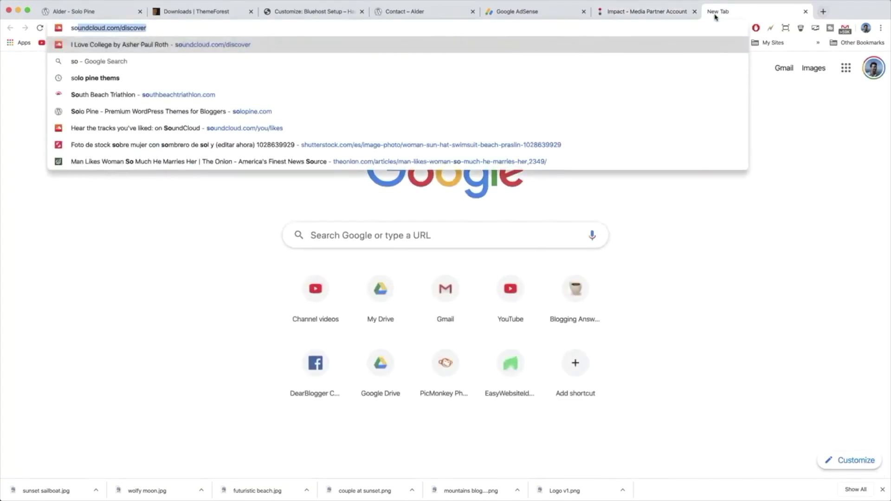
pyautogui.write('lo pine ')
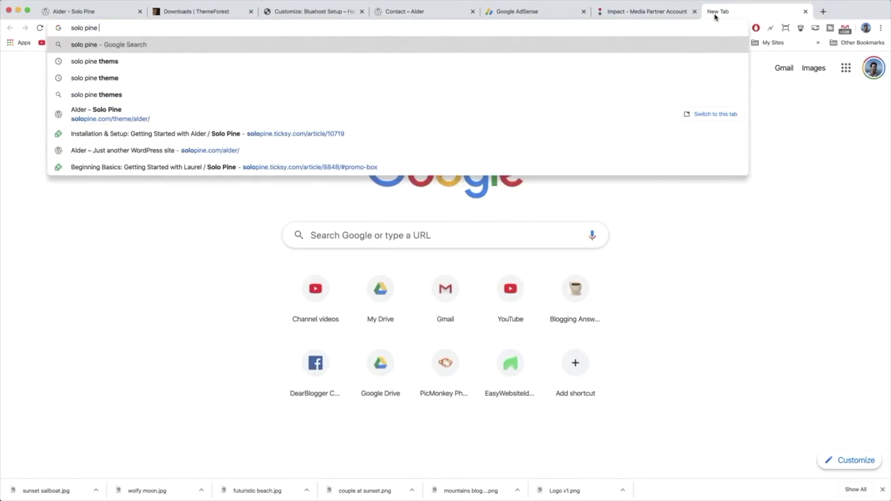
pyautogui.write('envate market')
pyautogui.press('Return')
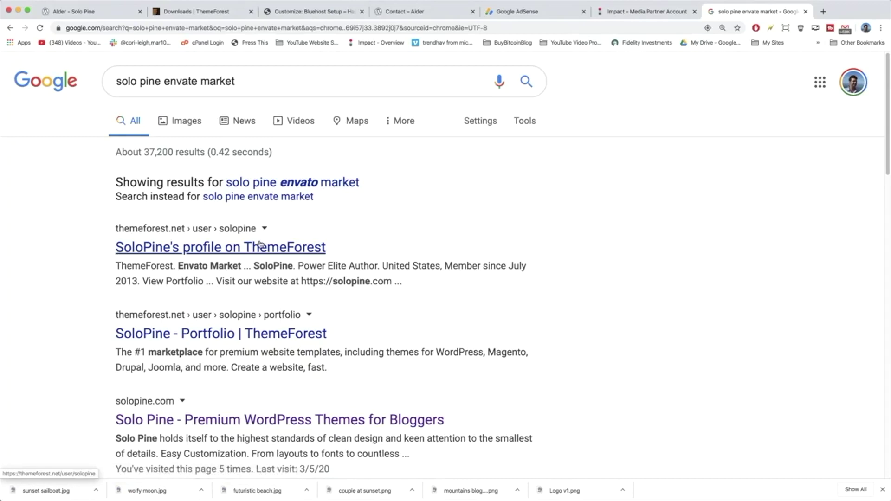
pyautogui.click(262, 247)
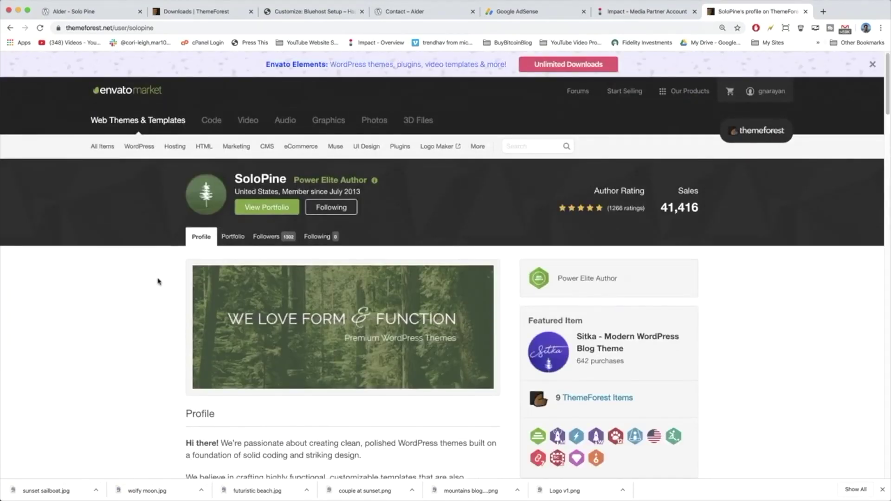
pyautogui.scroll(-15, 158, 282)
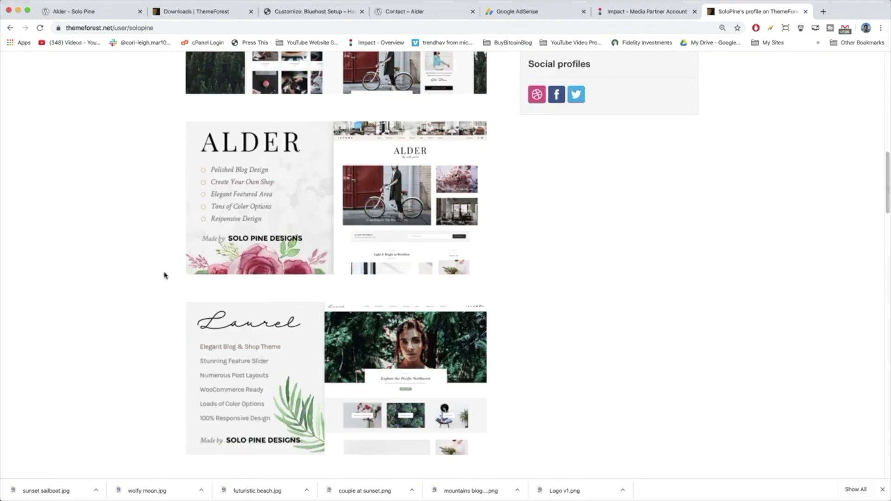
pyautogui.scroll(-8, 164, 276)
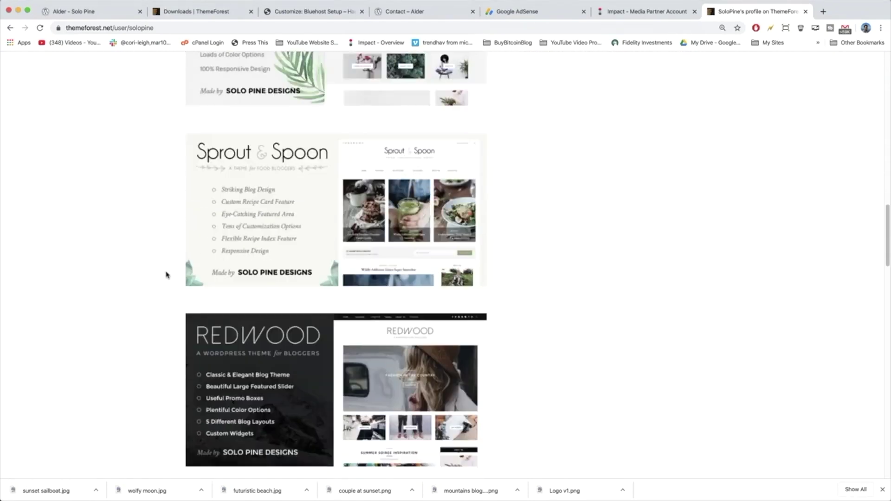
pyautogui.scroll(-7, 166, 275)
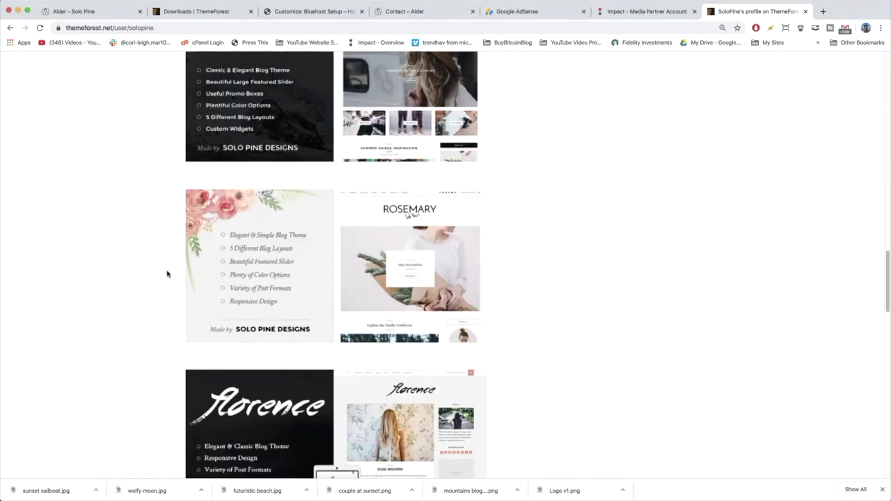
pyautogui.scroll(20, 167, 223)
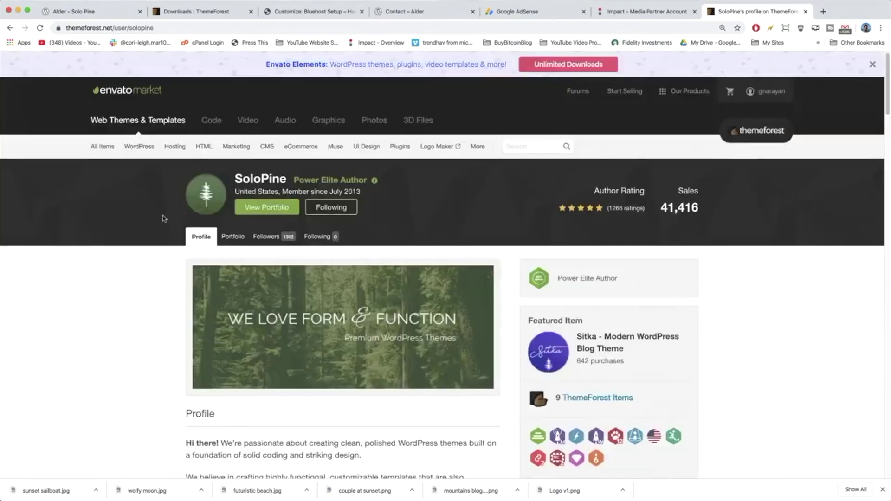
pyautogui.click(111, 28)
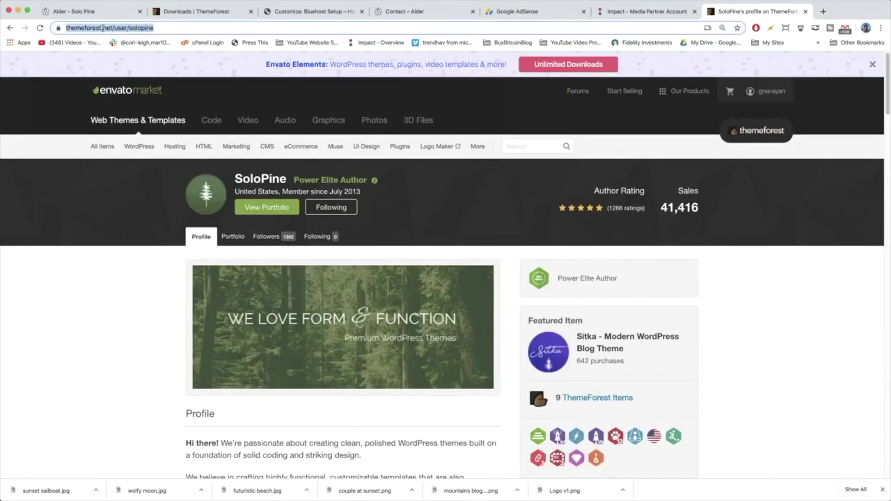
pyautogui.rightClick(111, 29)
# Step: Use SoloPine's profile URL as Impact's landing page, then create and copy the 1.envato.market/9YR7E link
pyautogui.click(112, 99)
pyautogui.click(641, 11)
pyautogui.rightClick(630, 305)
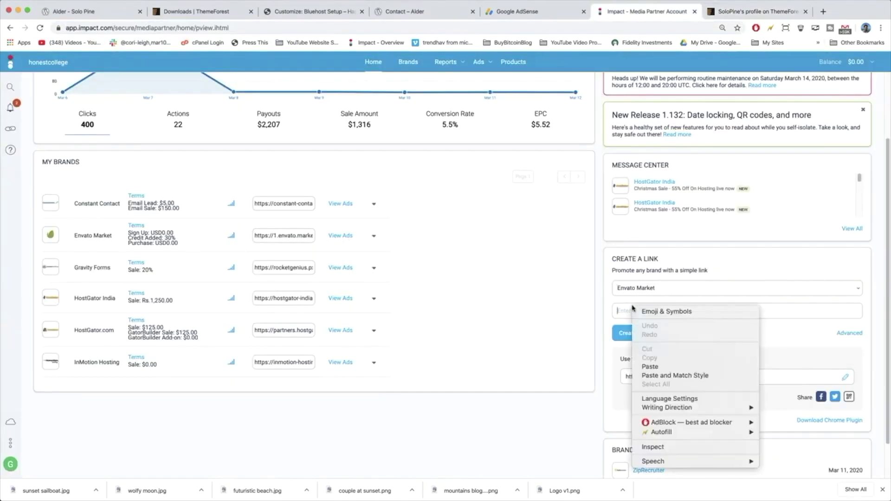
pyautogui.click(664, 368)
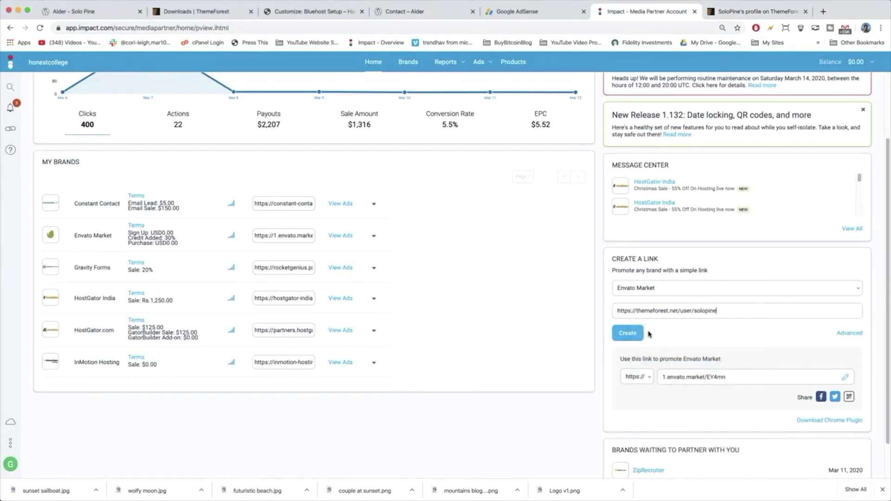
pyautogui.click(626, 332)
pyautogui.click(687, 379)
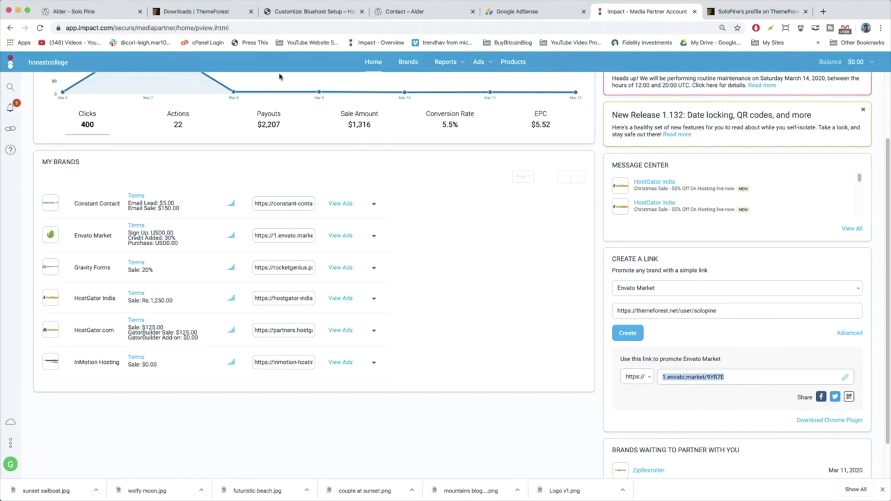
pyautogui.click(307, 13)
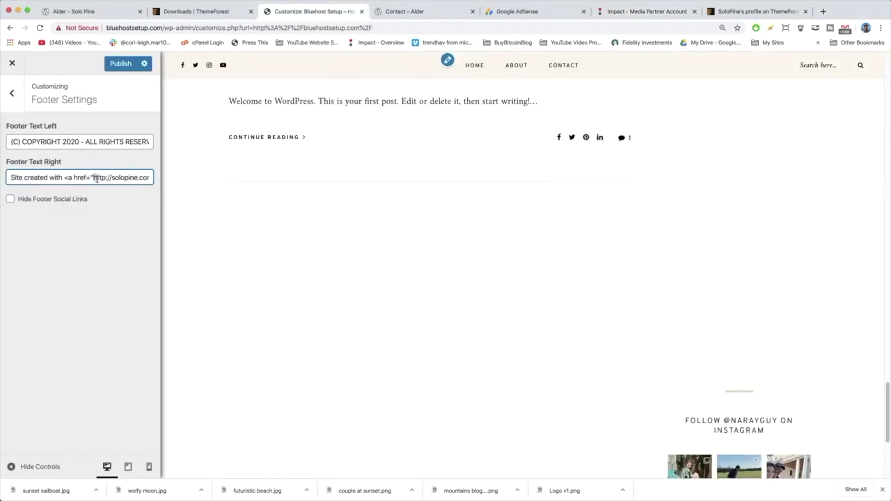
# Step: Replace solopine.com in the right footer credit with the 1.envato.market/9YR7E link and publish
pyautogui.moveTo(96, 177); pyautogui.dragTo(70, 180)
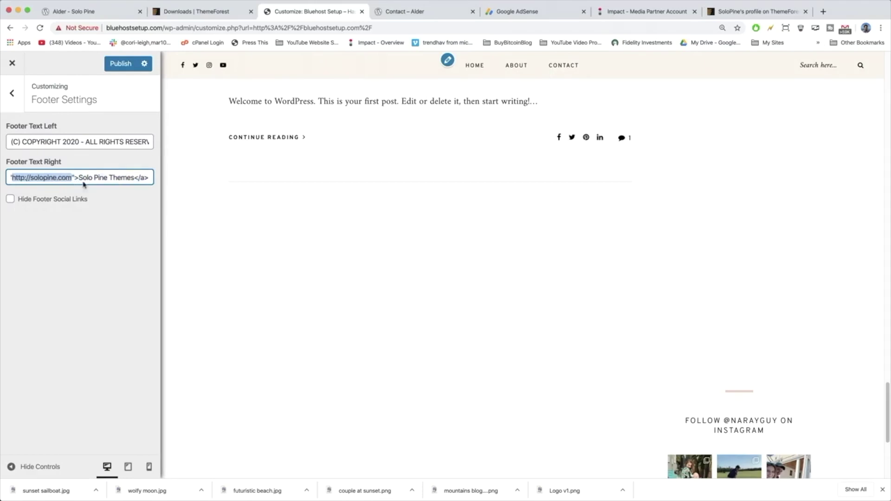
pyautogui.hotkey('ctrl', 'v')
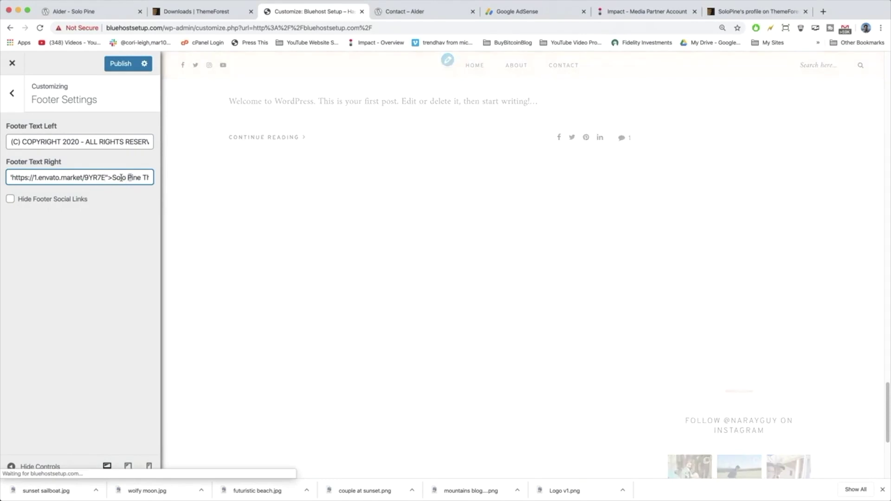
pyautogui.moveTo(129, 177); pyautogui.dragTo(9, 180)
pyautogui.click(9, 181)
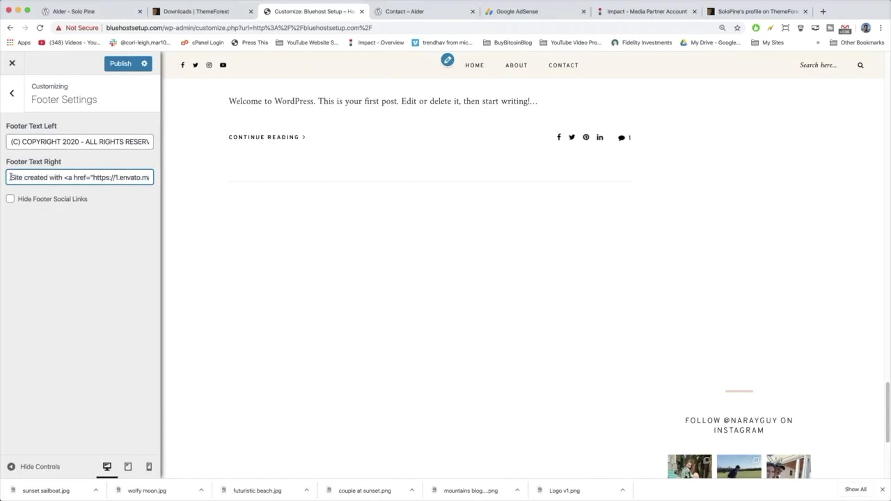
pyautogui.moveTo(9, 177); pyautogui.dragTo(142, 182)
pyautogui.click(151, 180)
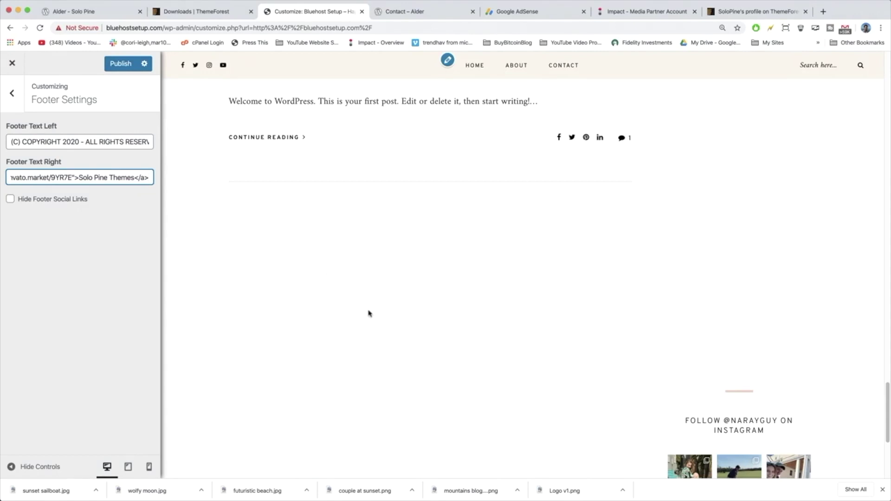
pyautogui.click(115, 64)
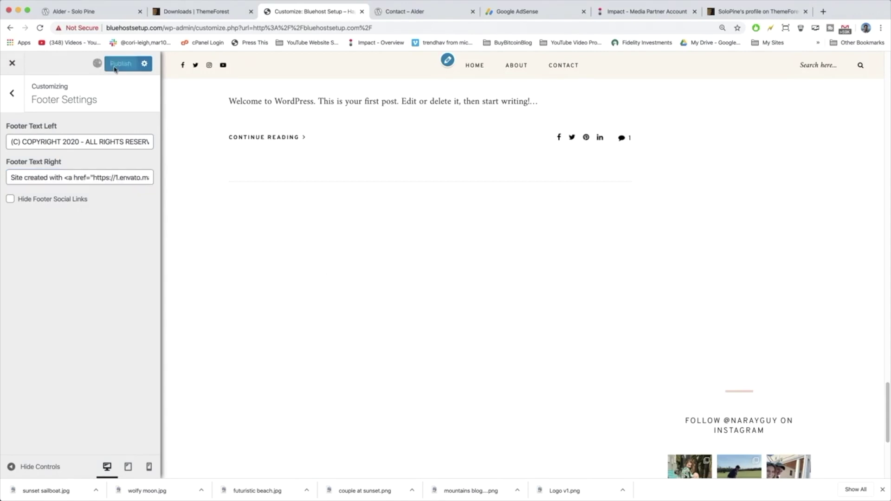
# Step: Add target="_blank" after the affiliate URL in the footer credit link and publish
pyautogui.moveTo(93, 179); pyautogui.dragTo(142, 183)
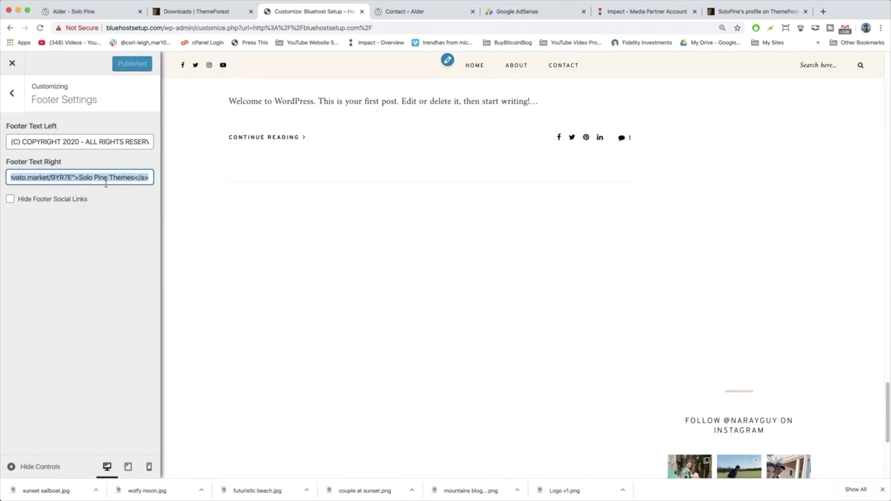
pyautogui.click(72, 180)
pyautogui.write('target="')
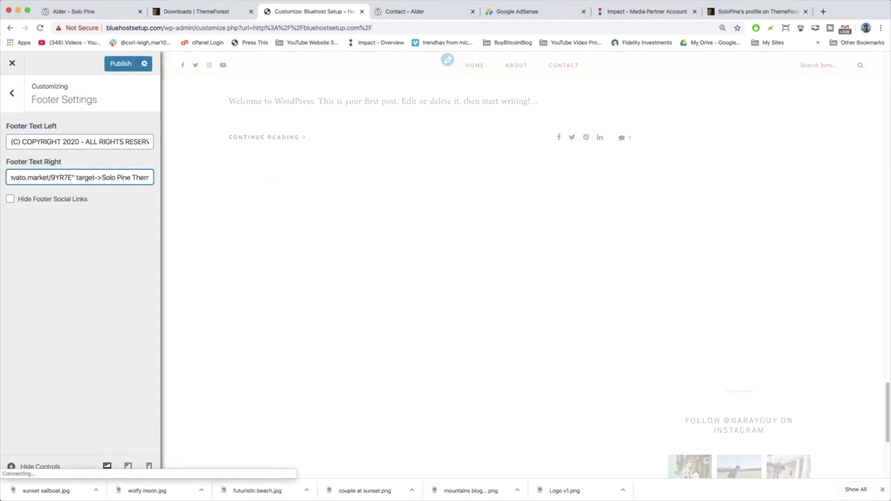
pyautogui.write('_')
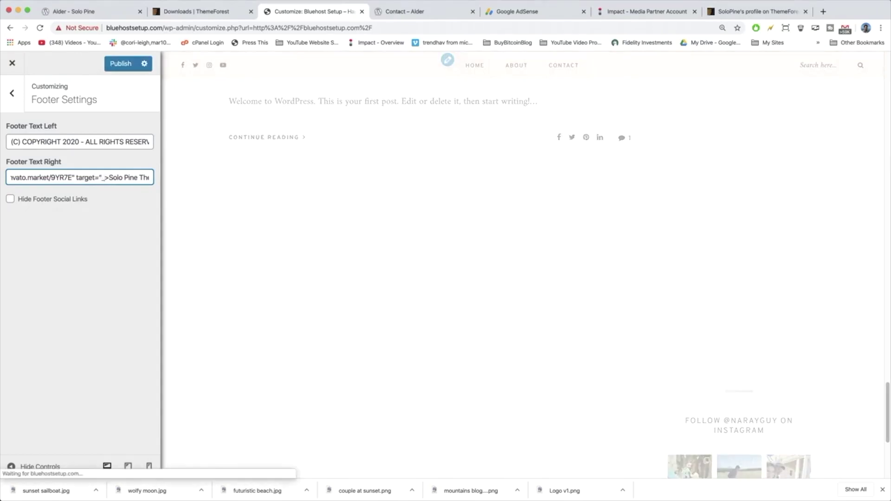
pyautogui.write('blank"')
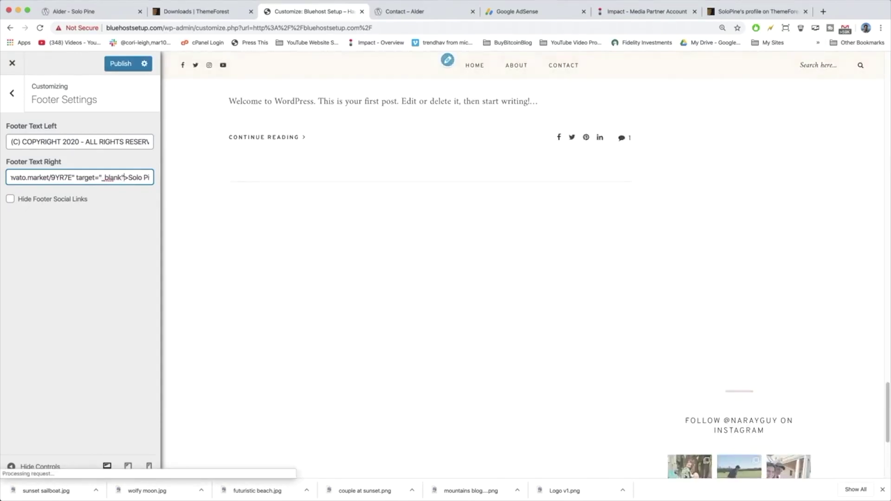
pyautogui.click(125, 64)
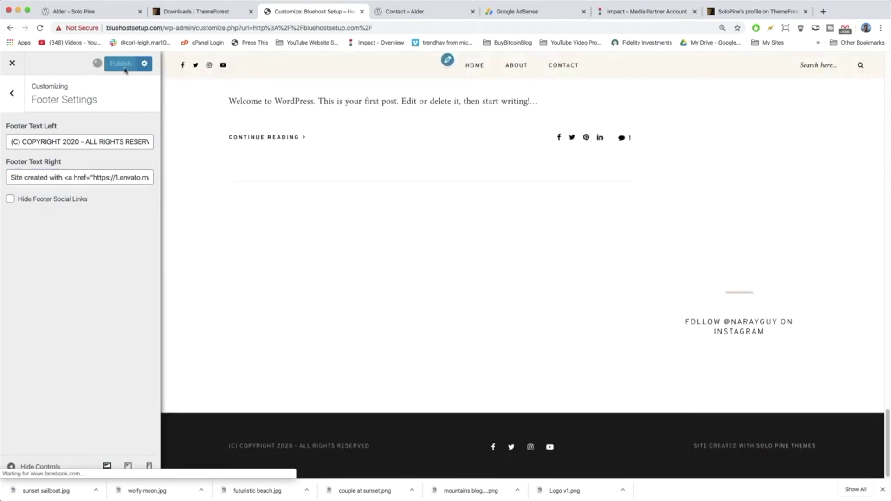
# Step: Close the Customizer and scroll the live site to the Solo Pine Themes footer credit
pyautogui.click(10, 67)
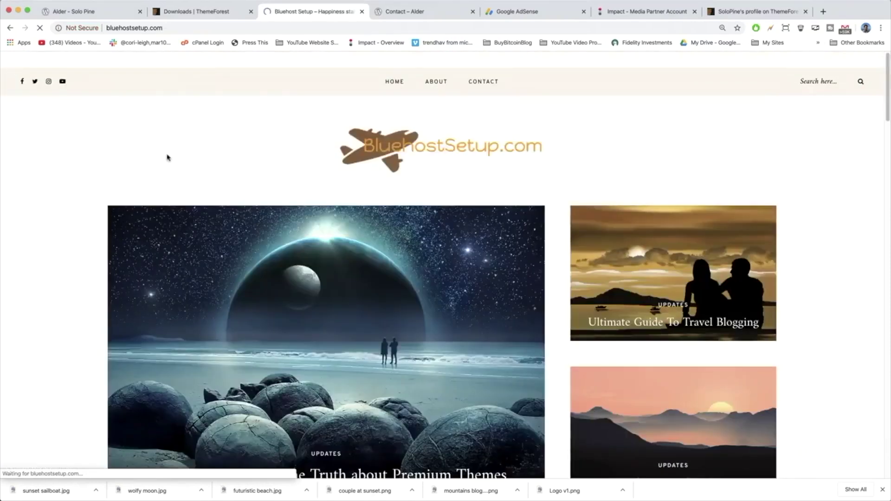
pyautogui.scroll(-15, 260, 181)
pyautogui.scroll(-10, 302, 211)
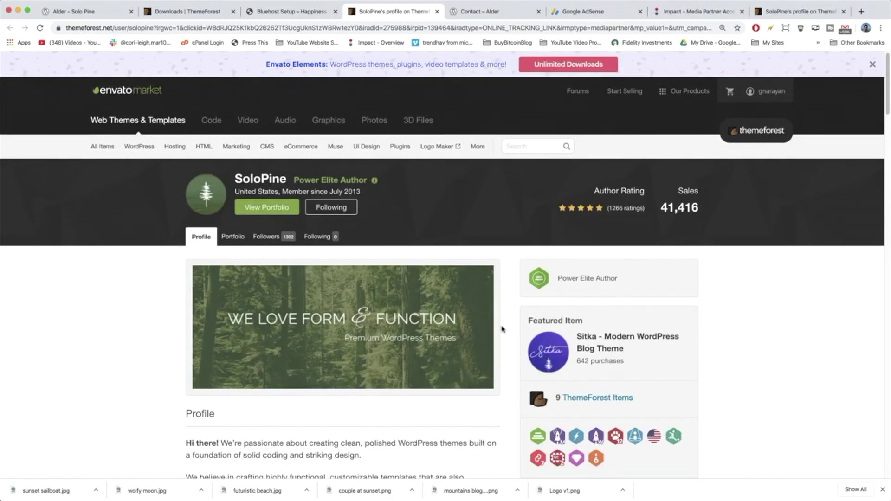
pyautogui.scroll(-15, 510, 326)
pyautogui.scroll(15, 515, 324)
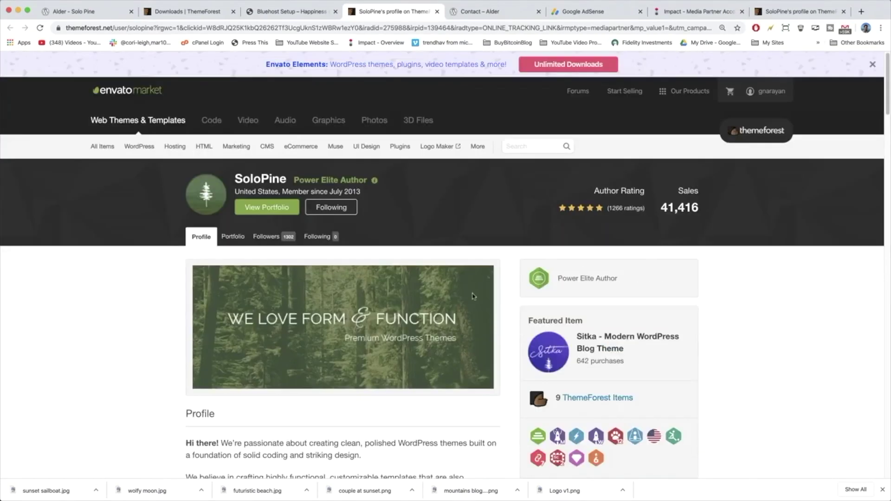